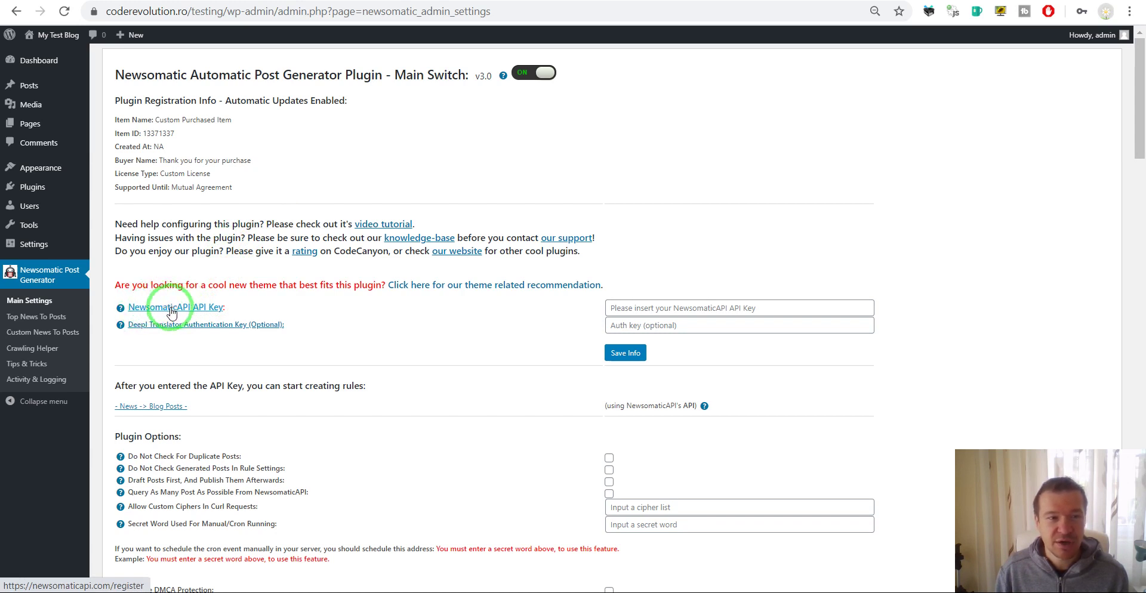
Highlight the Newsomatic plugin version v3.0 on the Main Settings page, then clear the selection.
double_click(484, 76)
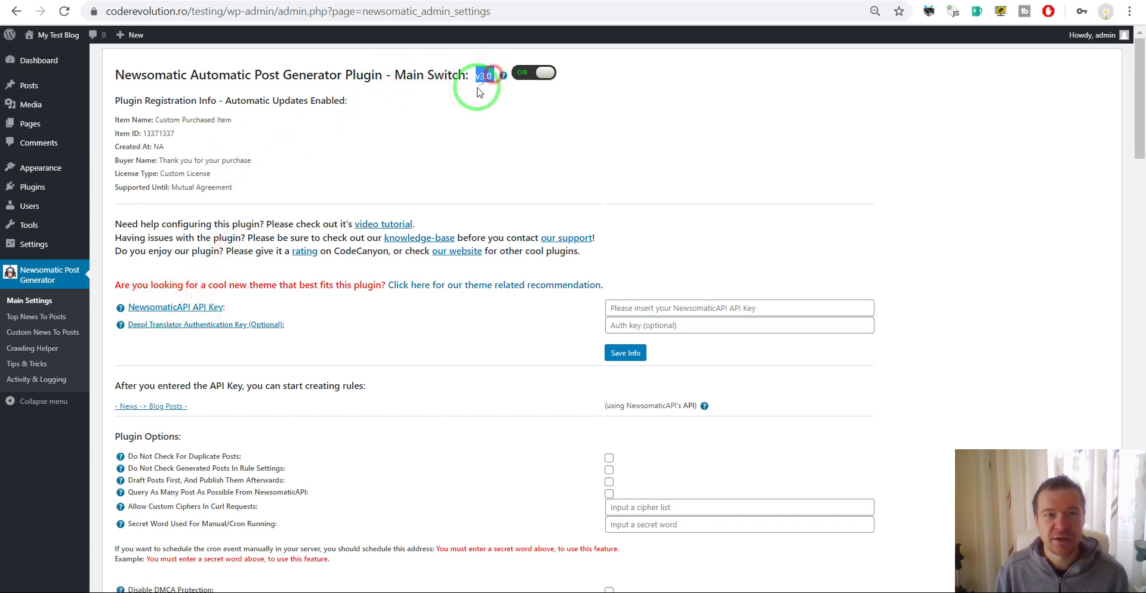
left_click(478, 92)
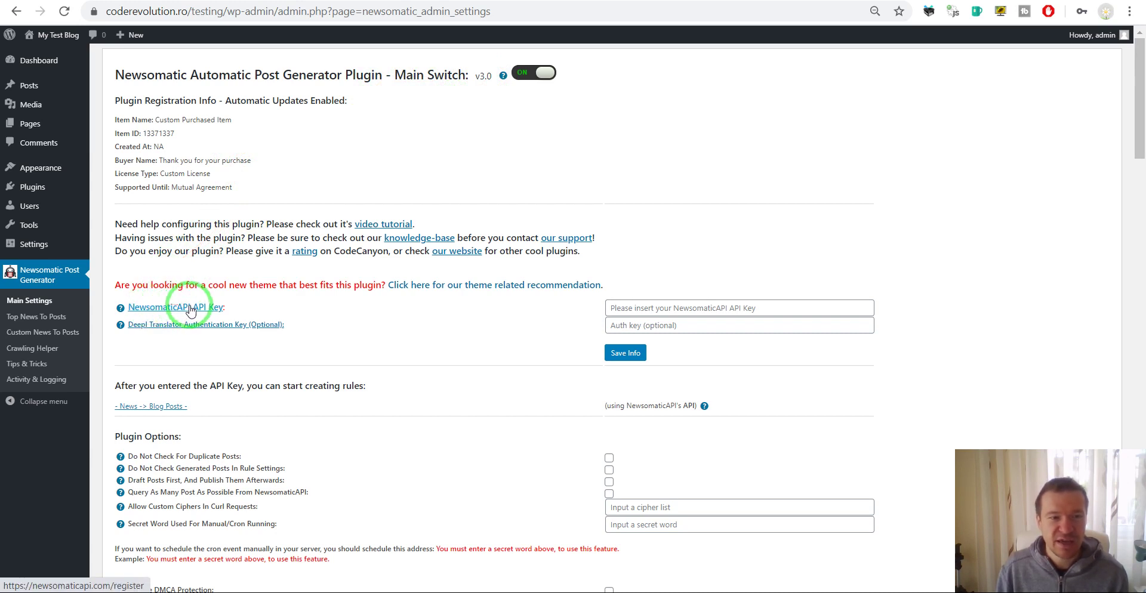
Go from the API key link through the NewsomaticAPI home page to the Register form's captcha field.
left_click(190, 309)
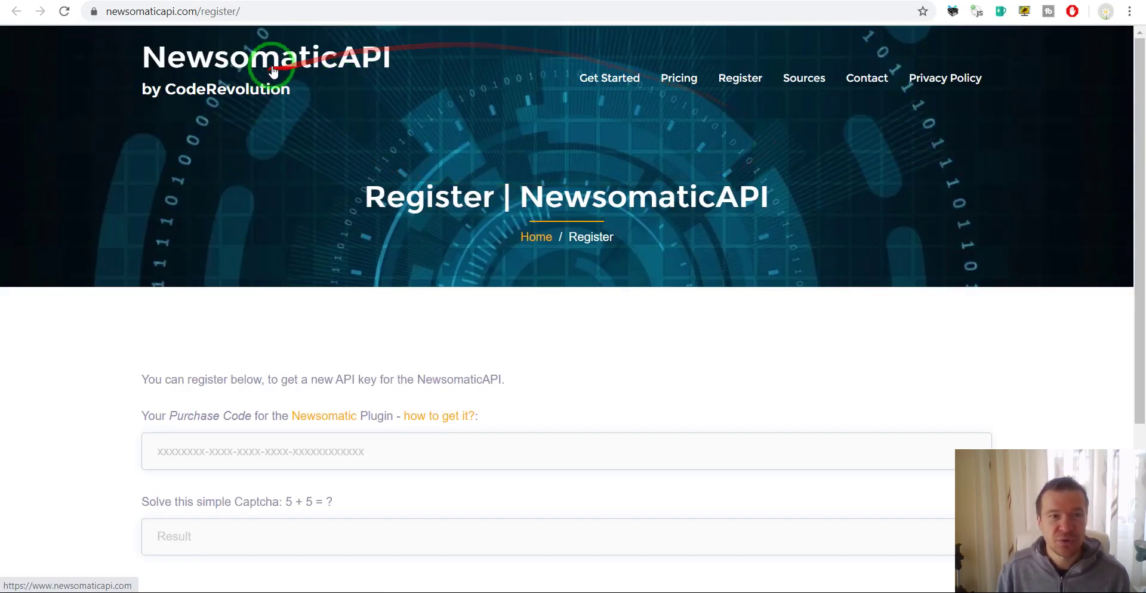
left_click(273, 71)
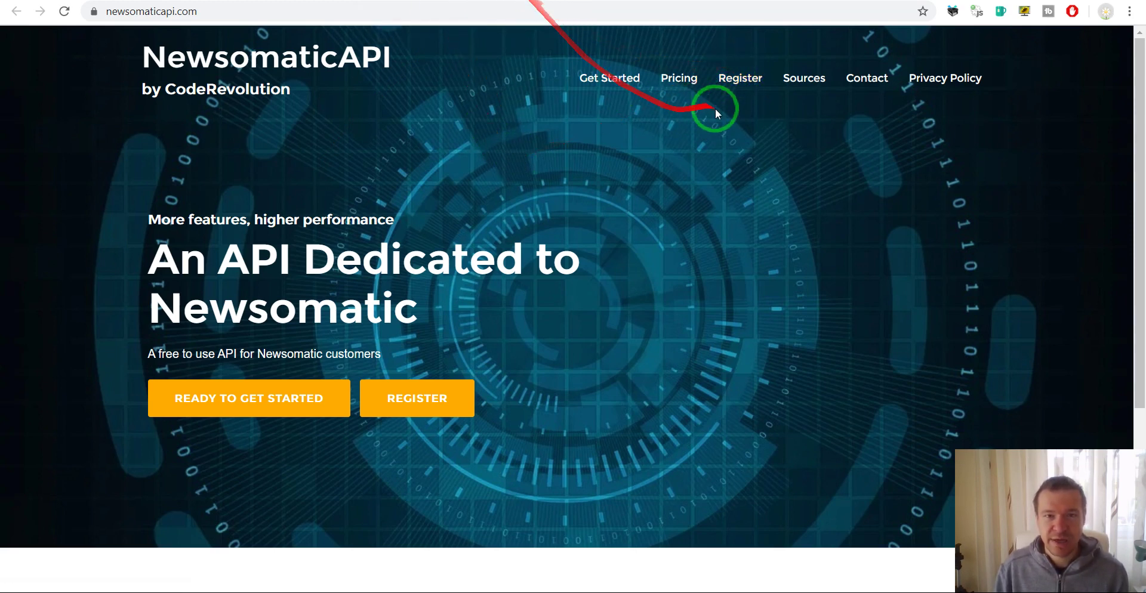
left_click(740, 78)
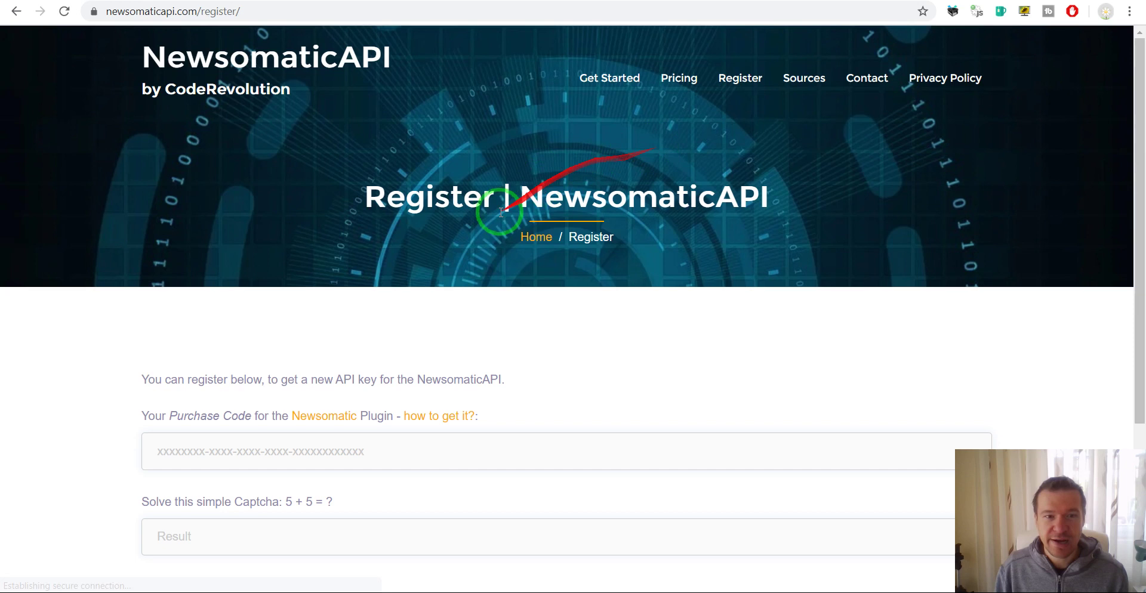
scroll(417, 271, "down", 4)
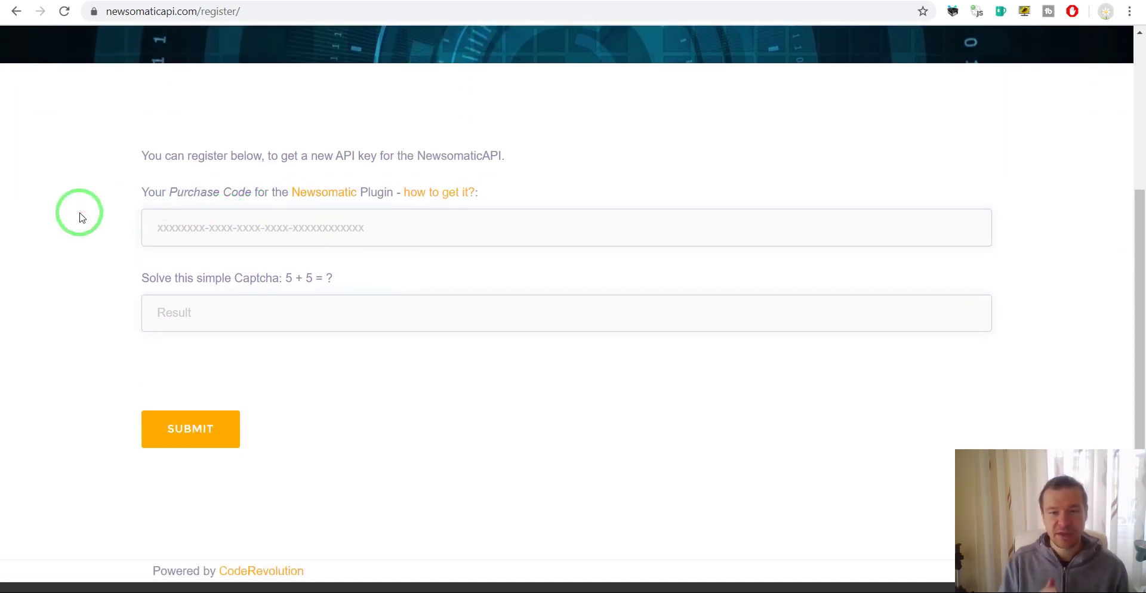
left_click(167, 309)
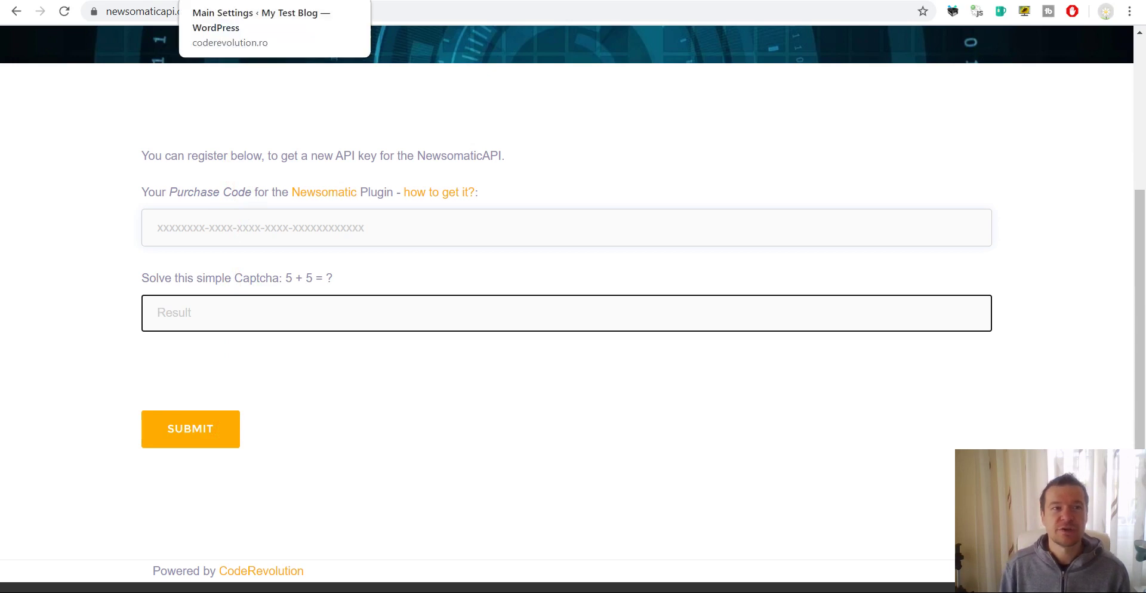
left_click(280, 1)
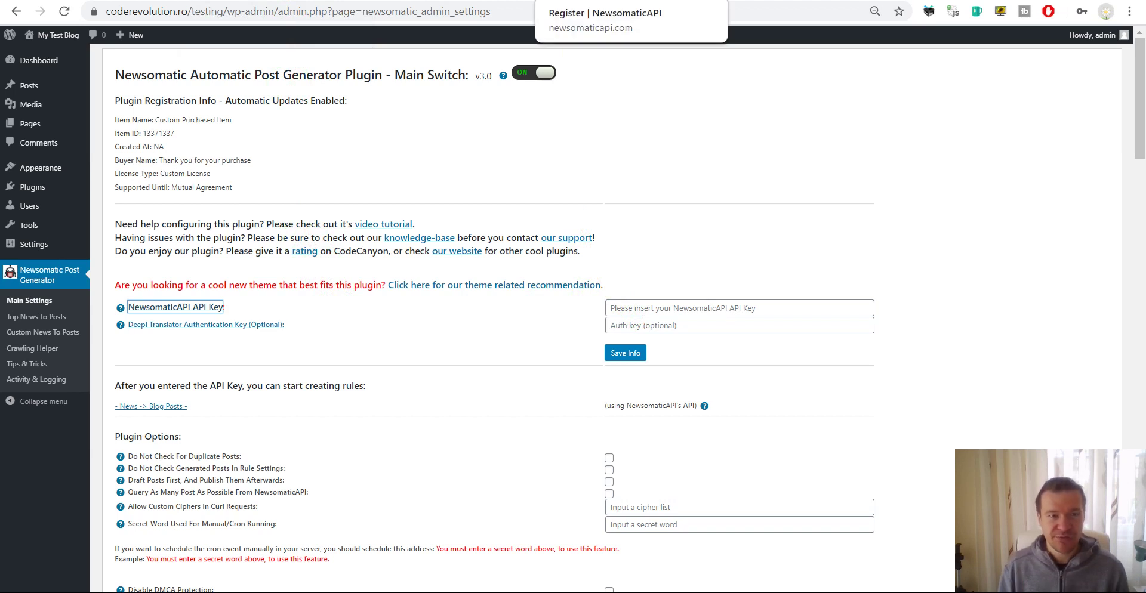
left_click(569, 1)
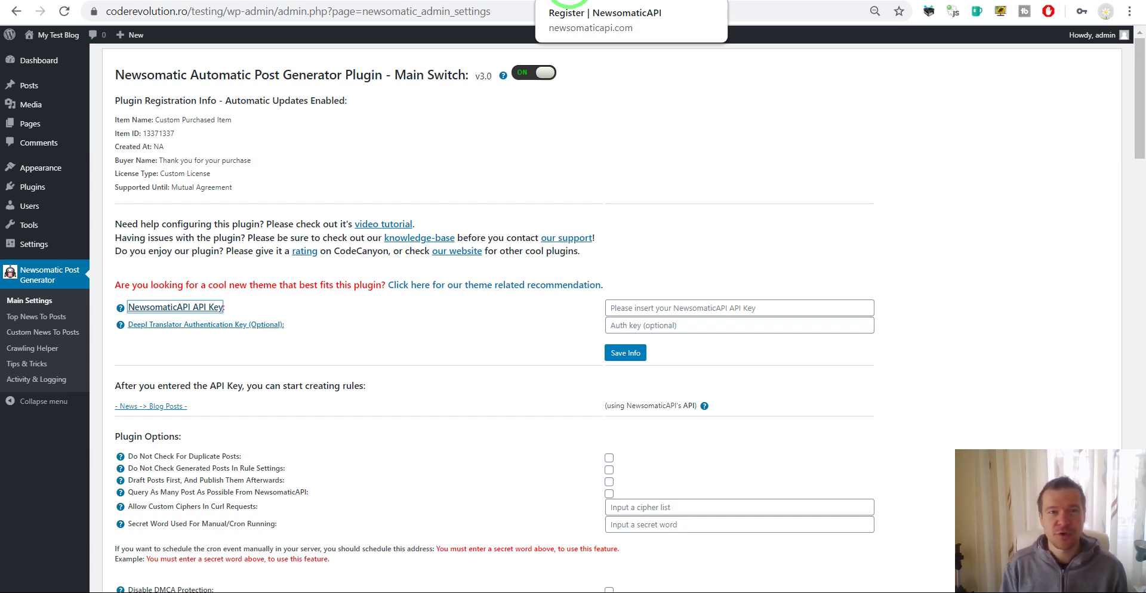
left_click(568, 2)
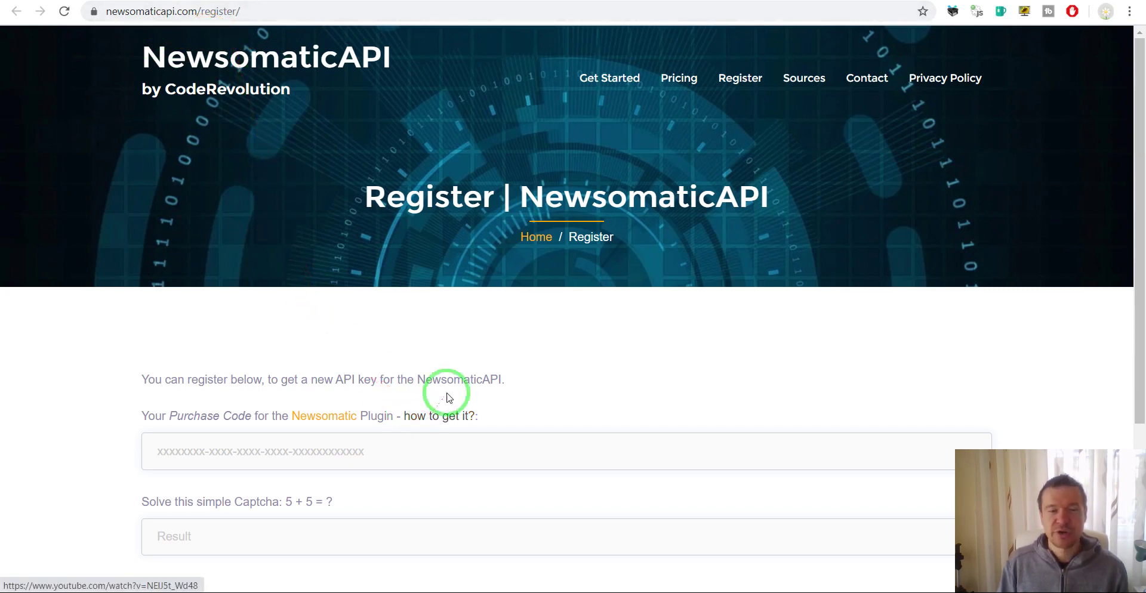
Open the YouTube tutorial on getting an Envato purchase code and pause it.
scroll(436, 325, "down", 1)
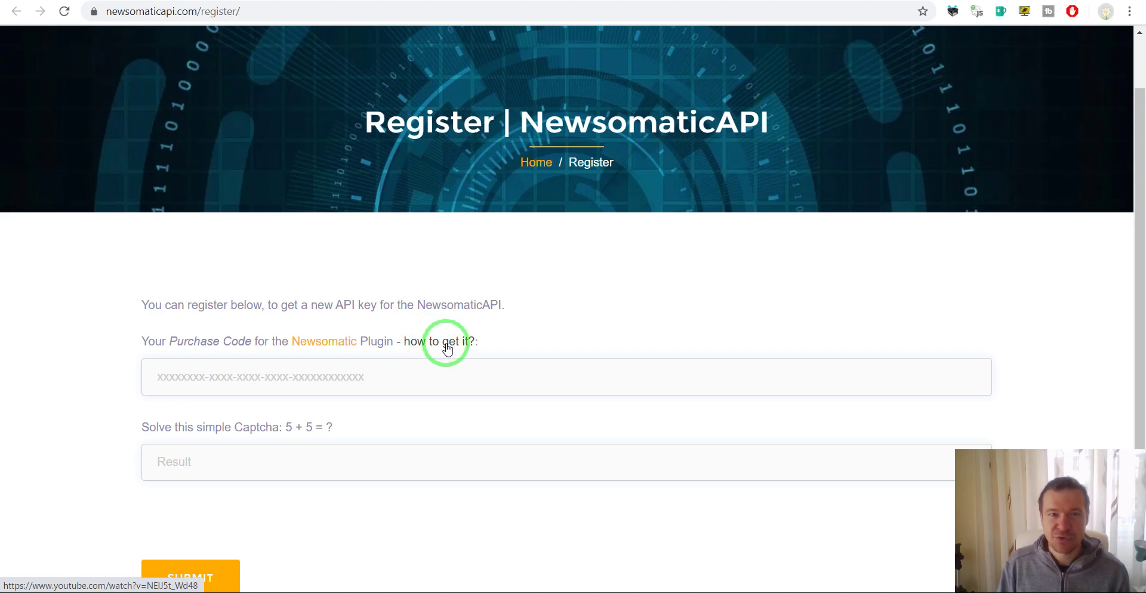
left_click(446, 348)
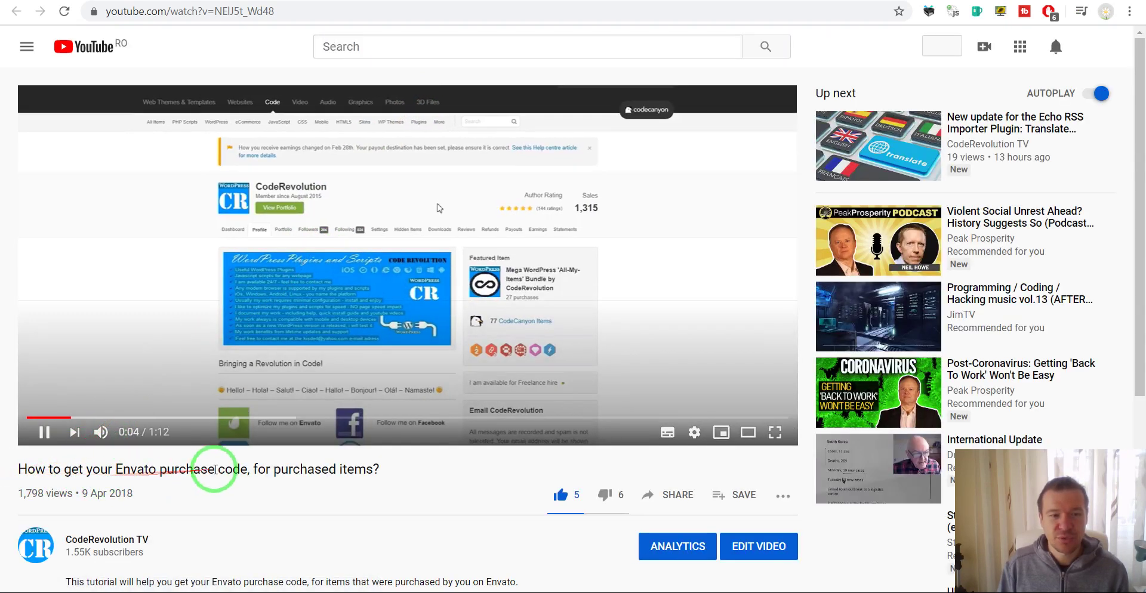
left_click(251, 346)
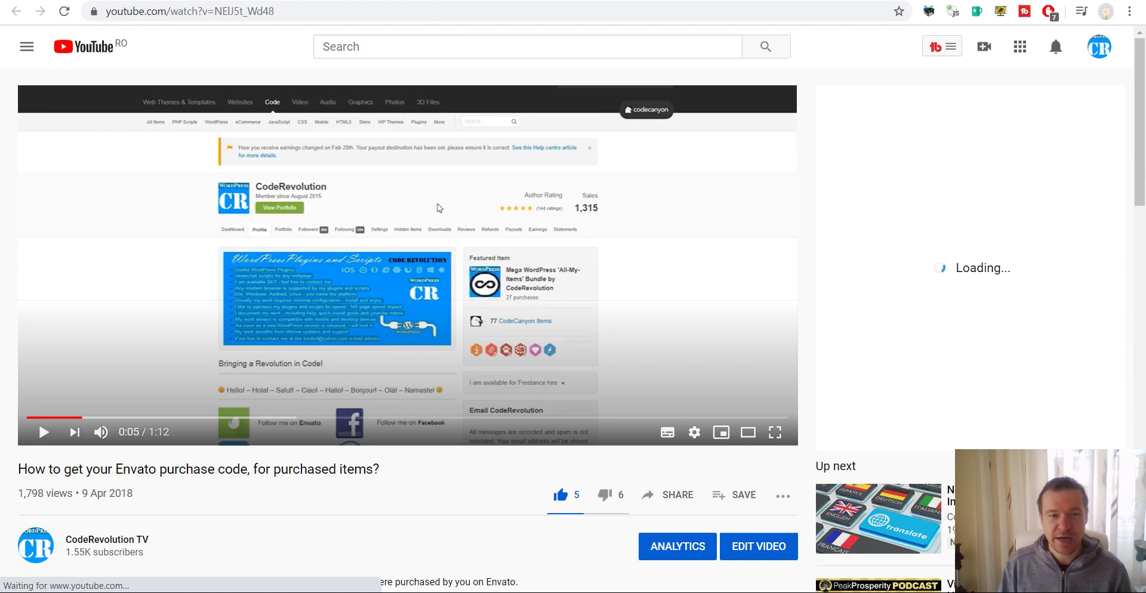
Back in WordPress, open Top News To Posts and highlight 'NewsomaticAPI' in its API key warning.
left_click(322, 1)
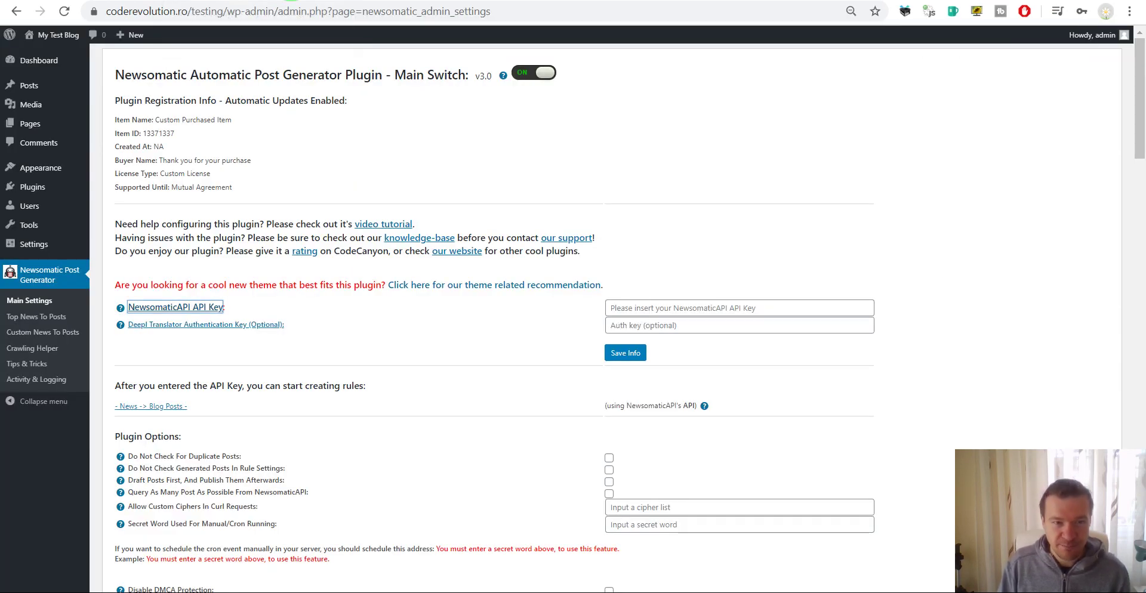
left_click(385, 182)
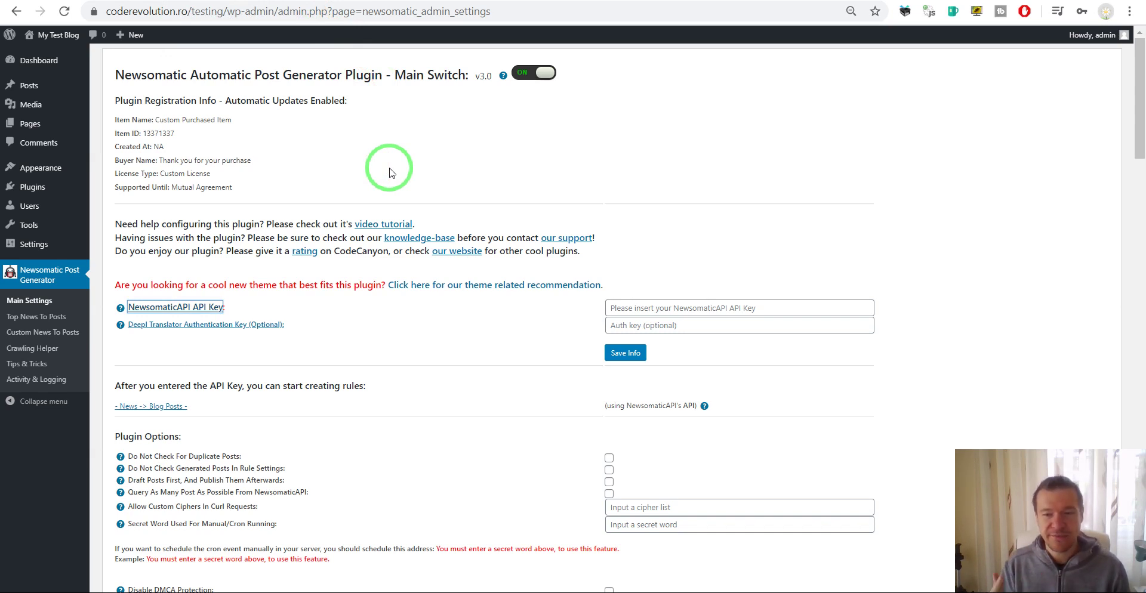
left_click(36, 322)
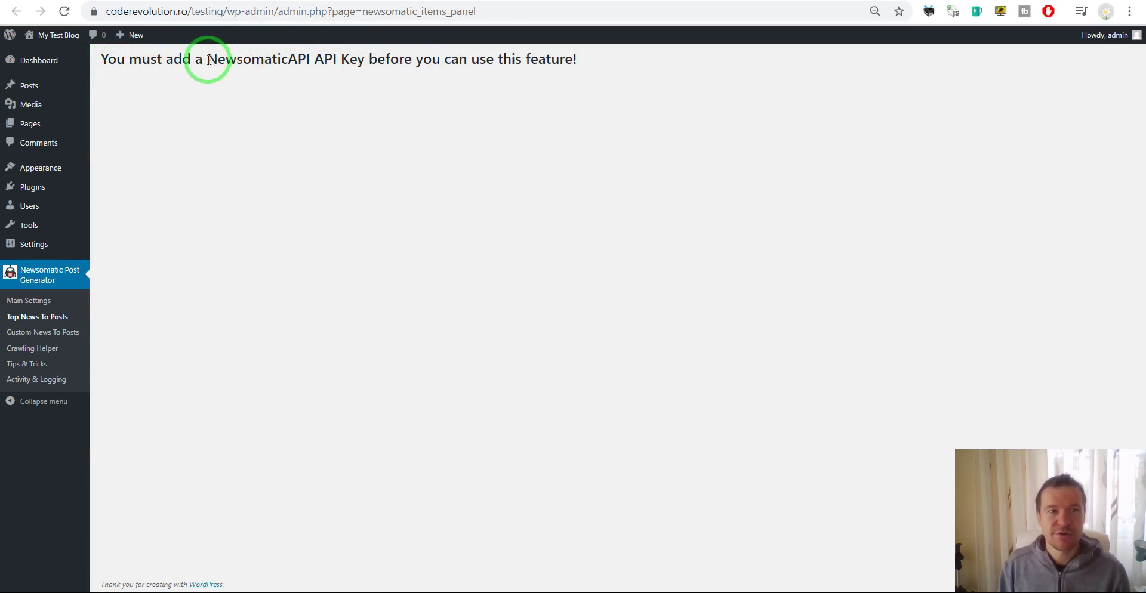
left_click_drag(208, 59, 310, 57)
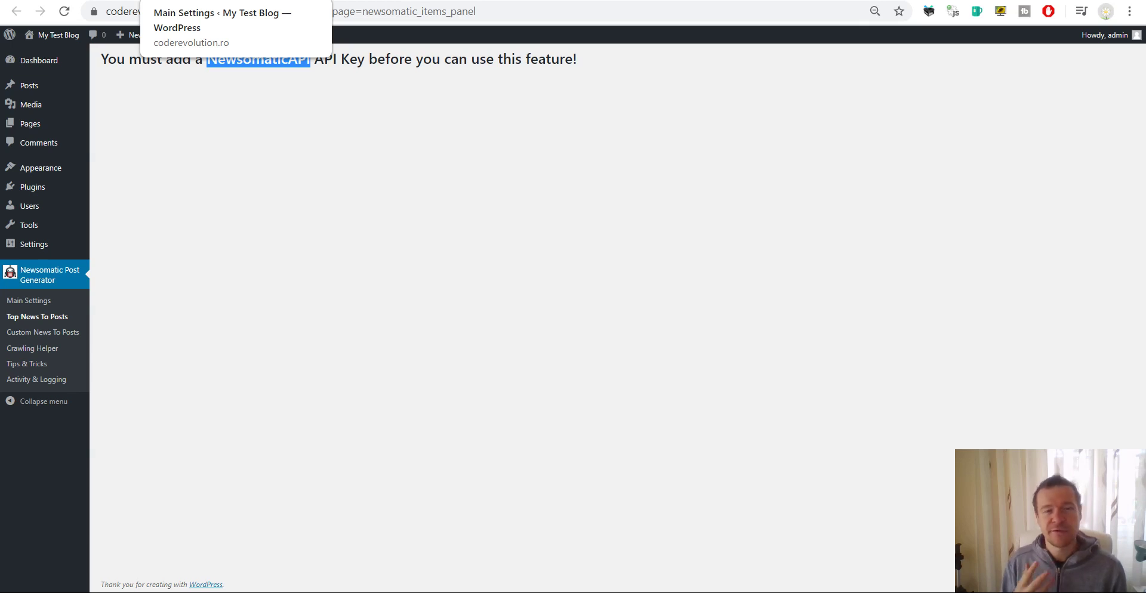
Save the NewsomaticAPI API Key in Main Settings and head back to Top News To Posts.
left_click(256, 0)
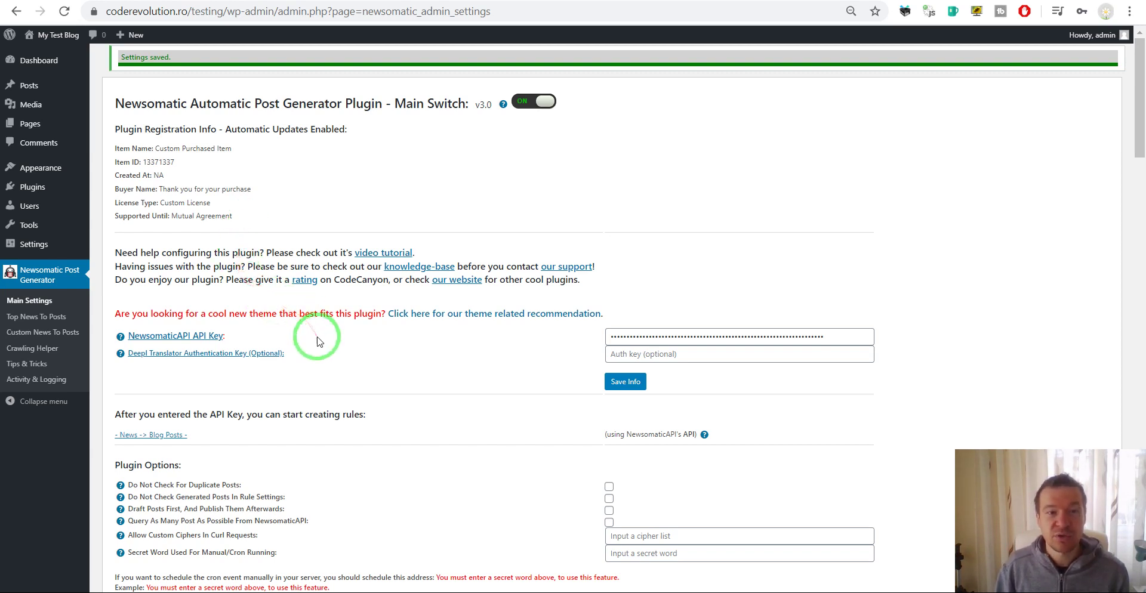
left_click(42, 319)
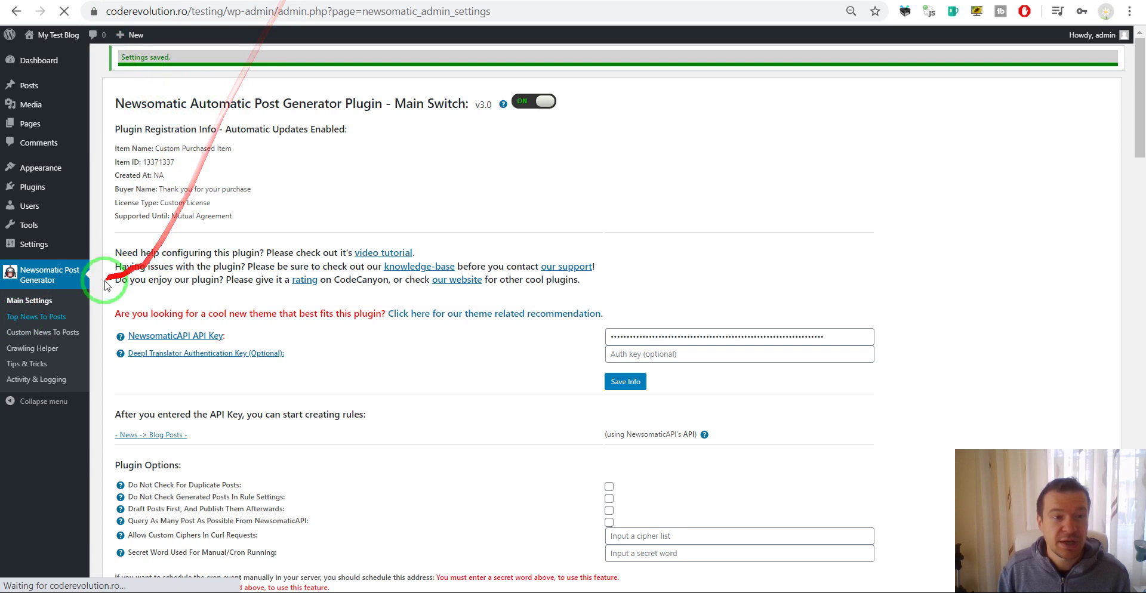
Create a Top News To Posts rule with ABC News as source and maximum posts set to 5.
left_click(24, 321)
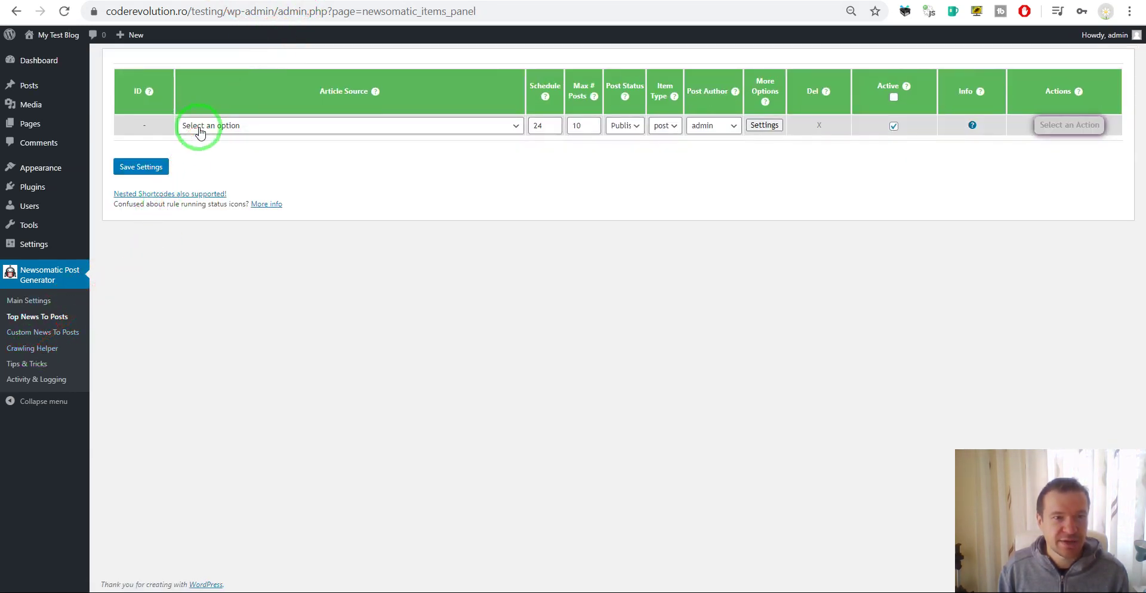
left_click(200, 127)
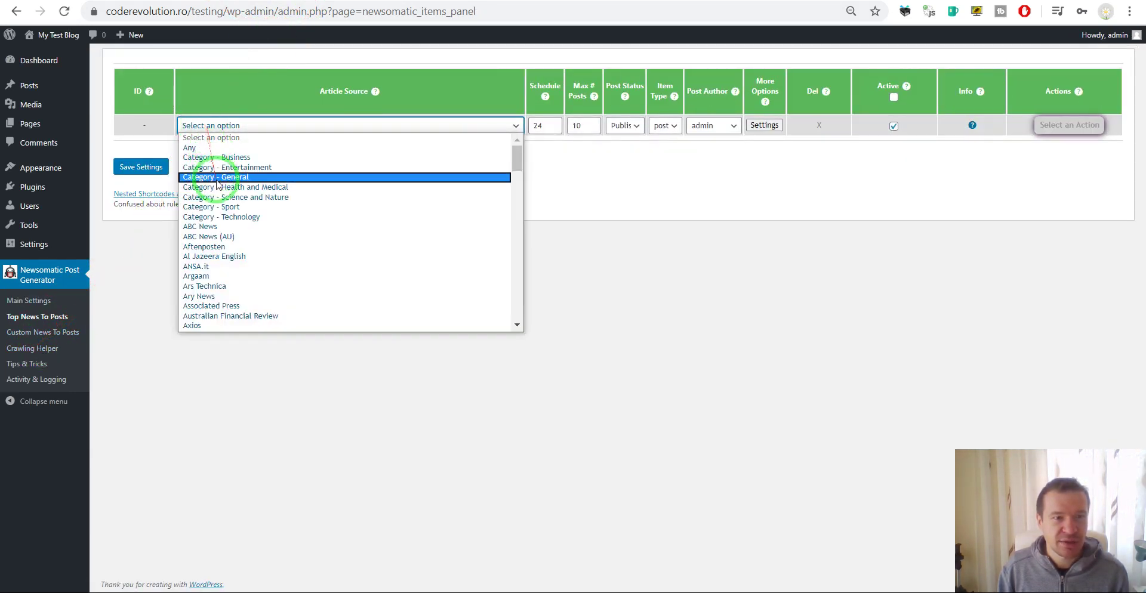
scroll(225, 215, "down", 3)
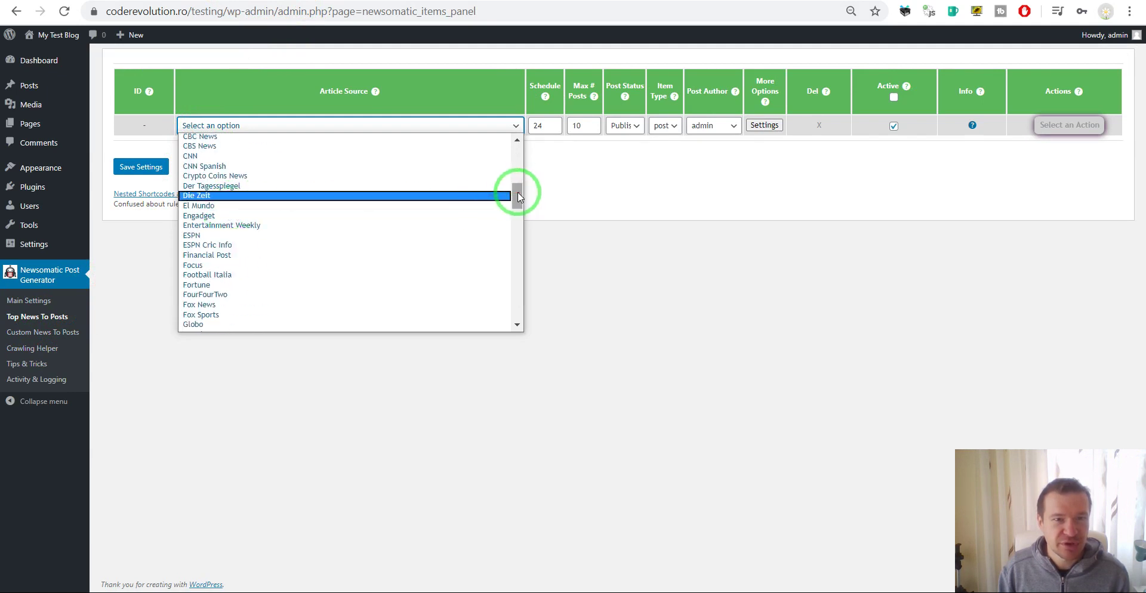
left_click_drag(519, 189, 494, 133)
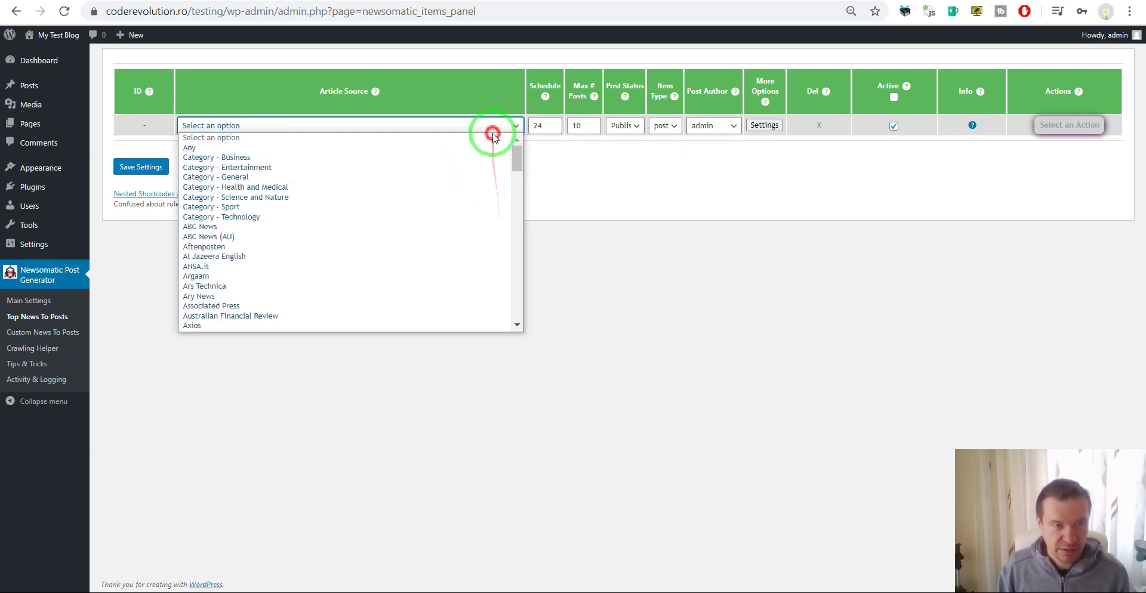
left_click(238, 229)
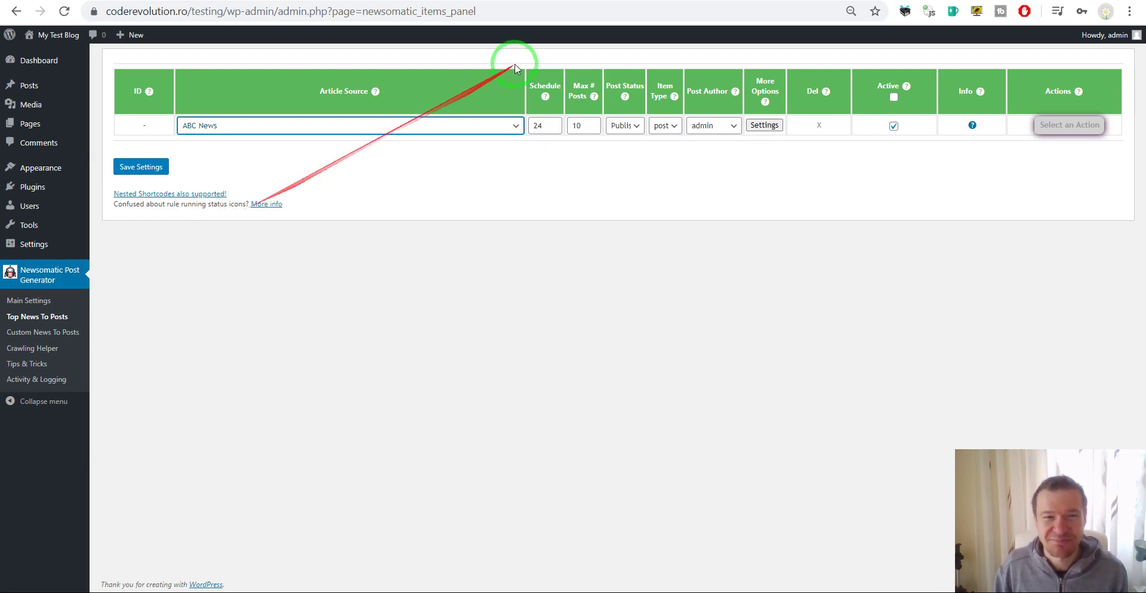
double_click(577, 125)
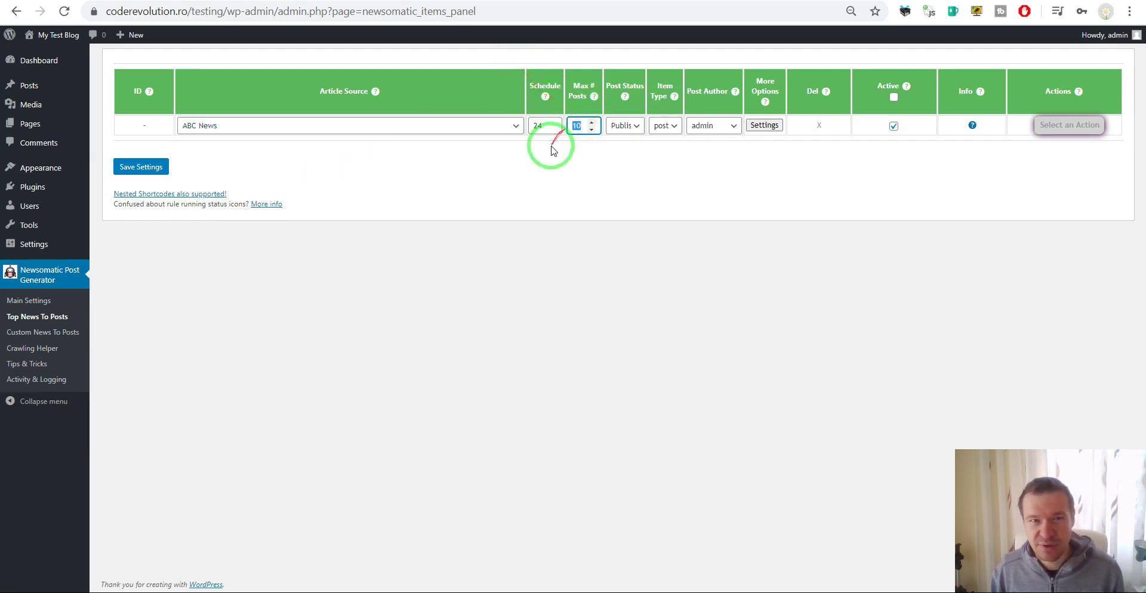
Review the rule's Advanced Settings, save the ABC News rule and open its Actions list.
left_click(765, 125)
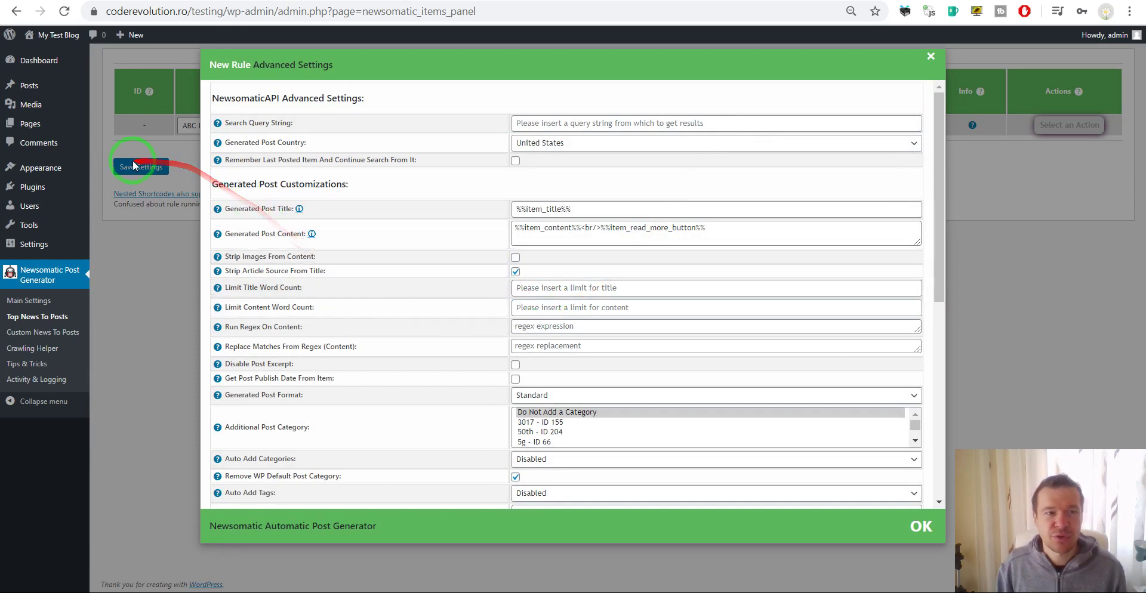
left_click(133, 166)
left_click(135, 171)
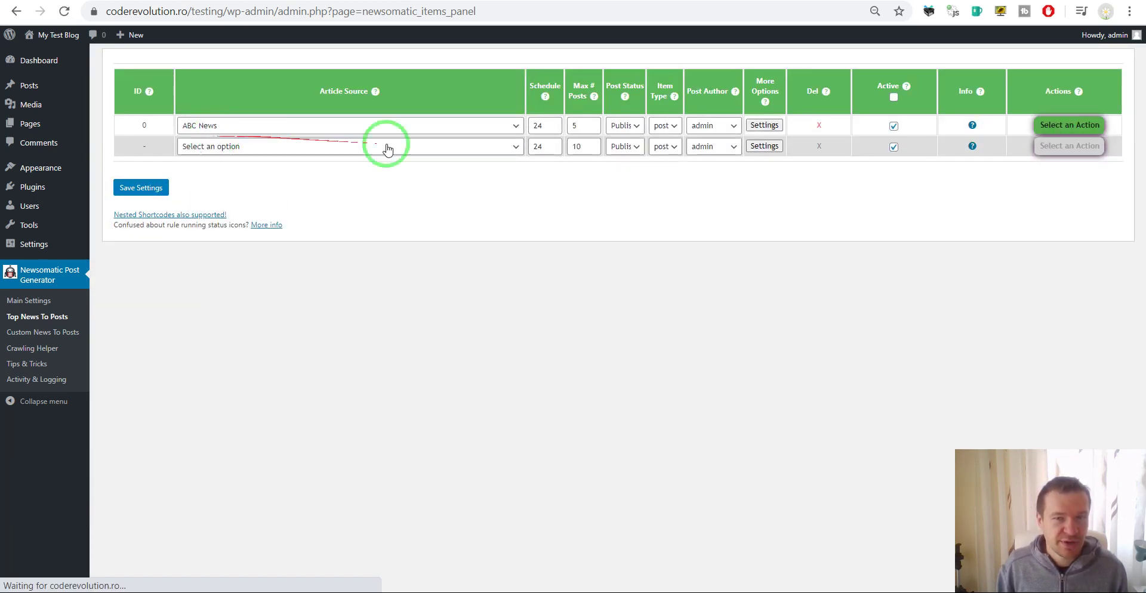
left_click(1061, 125)
Run the ABC News rule now, confirm the prompt, and wait for it to finish.
left_click(1057, 146)
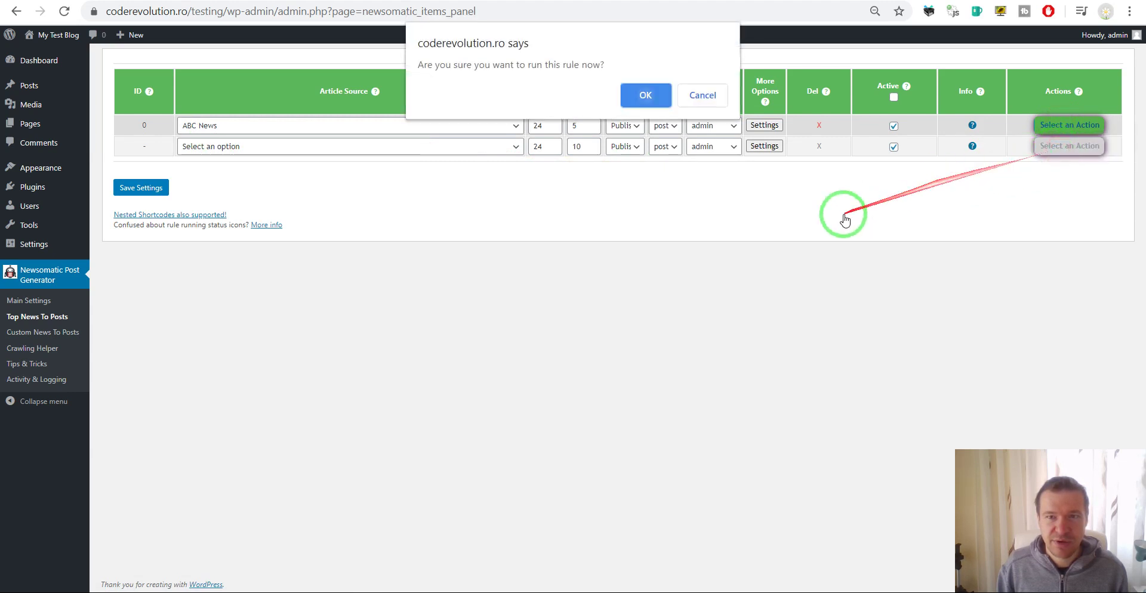
key("Return")
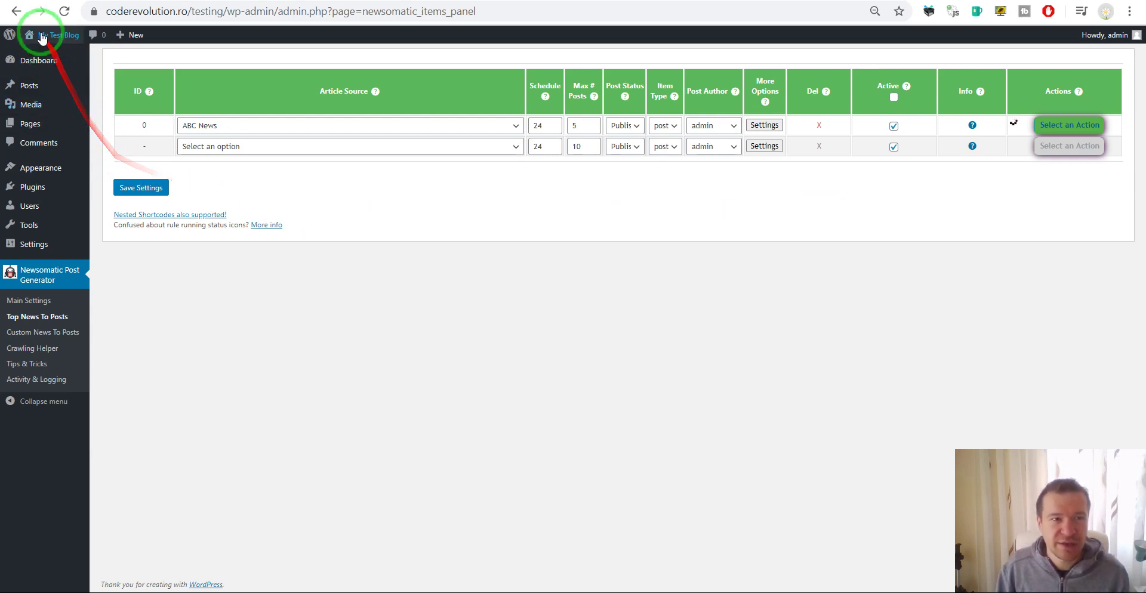
mouse_move(49, 42)
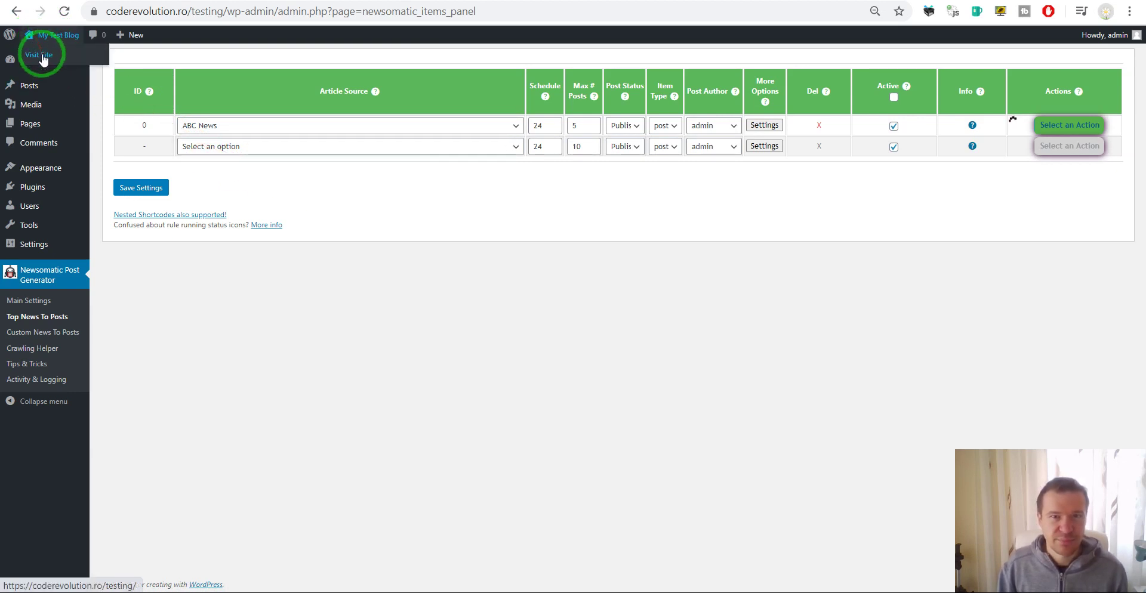
Open the test blog's homepage and reload it to check for imported news posts.
left_click(43, 56)
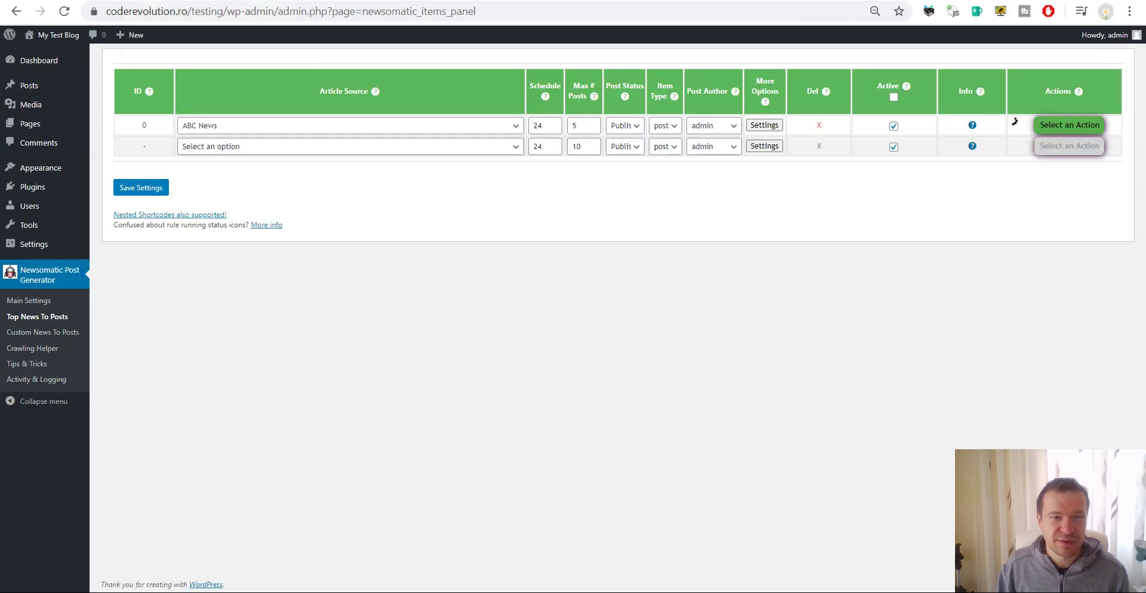
left_click(193, 1)
left_click(197, 3)
left_click(58, 35)
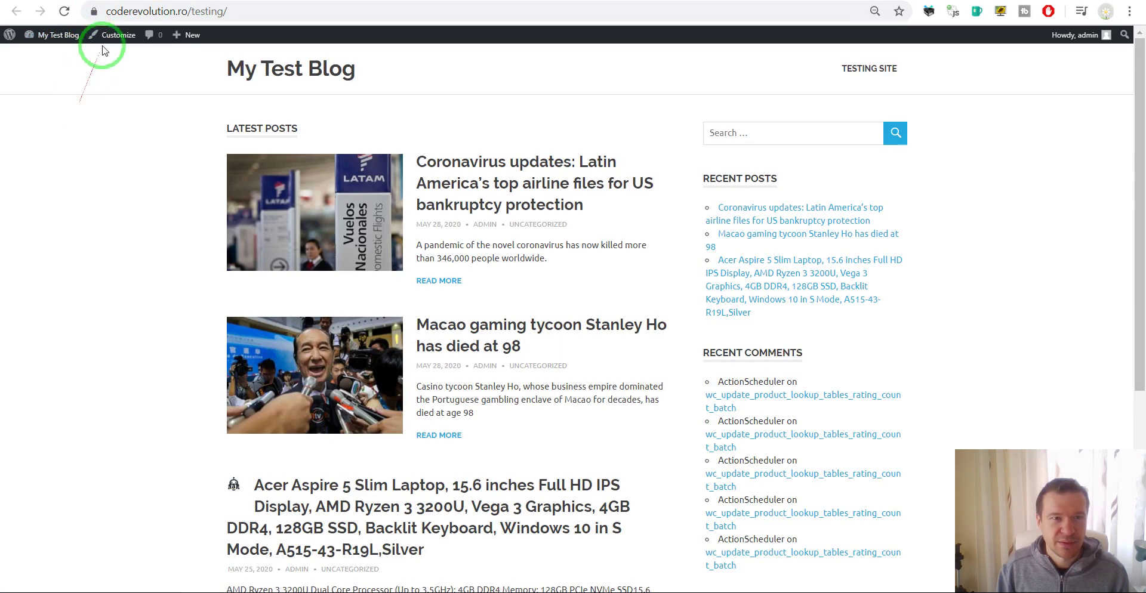
left_click(115, 2)
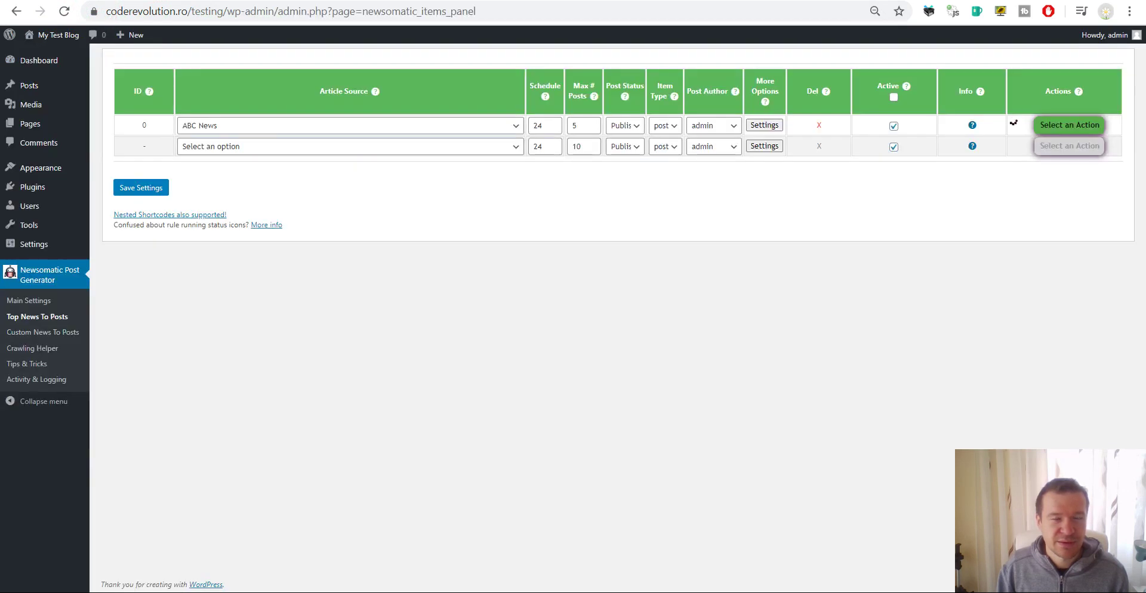
left_click(299, 2)
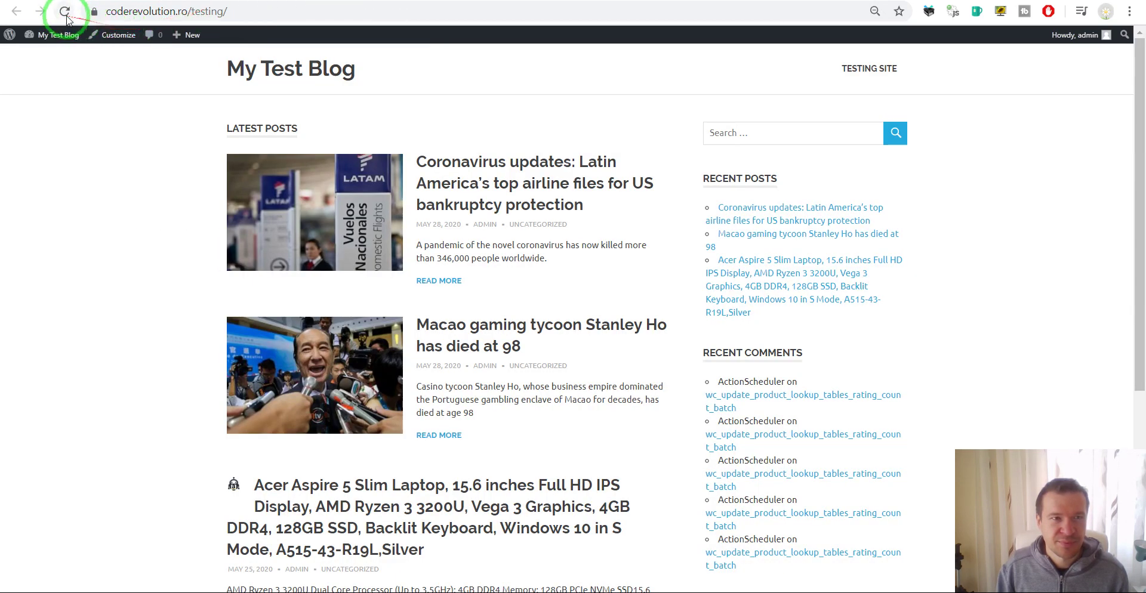
left_click(59, 35)
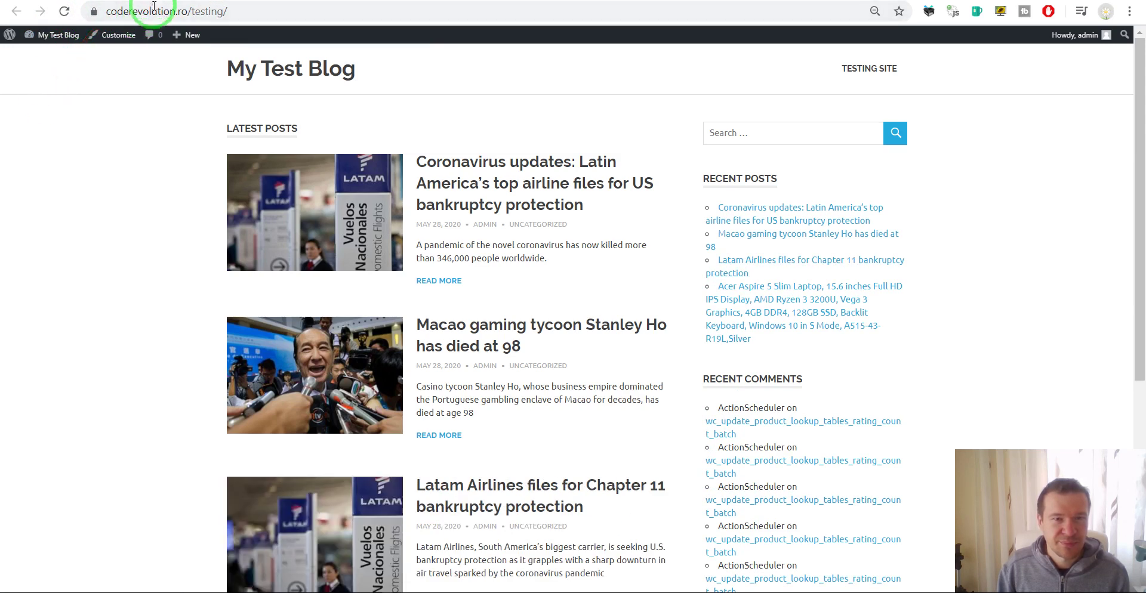
Keep alternating between the rules page and blog, reloading until the Macao and Latam Airlines posts appear.
left_click_drag(153, 20, 205, 3)
key("ctrl+Tab")
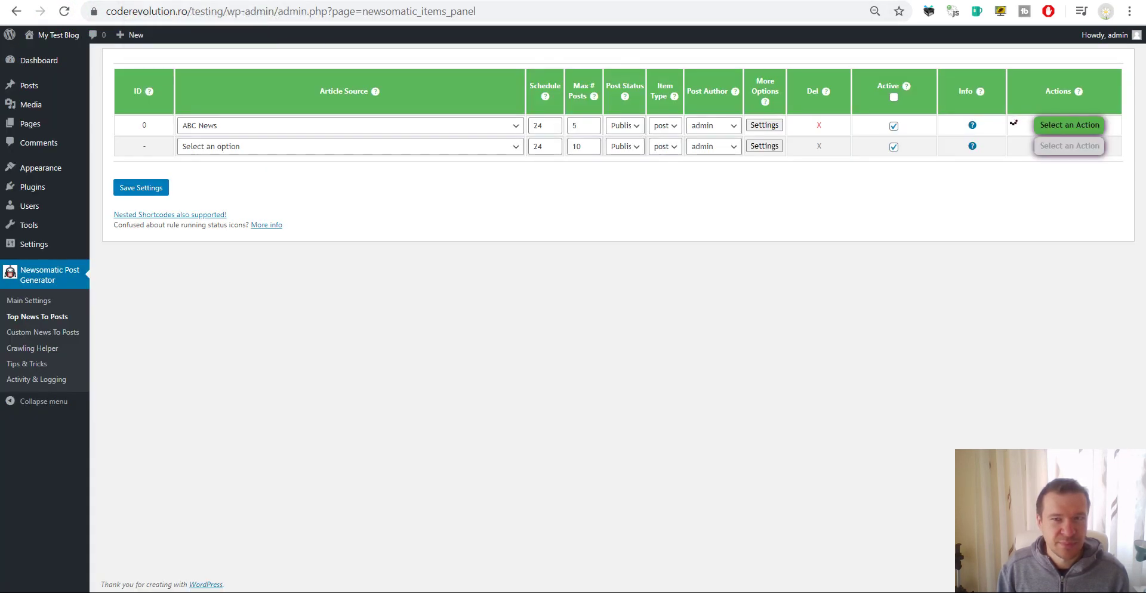
key("ctrl+Tab")
left_click(65, 11)
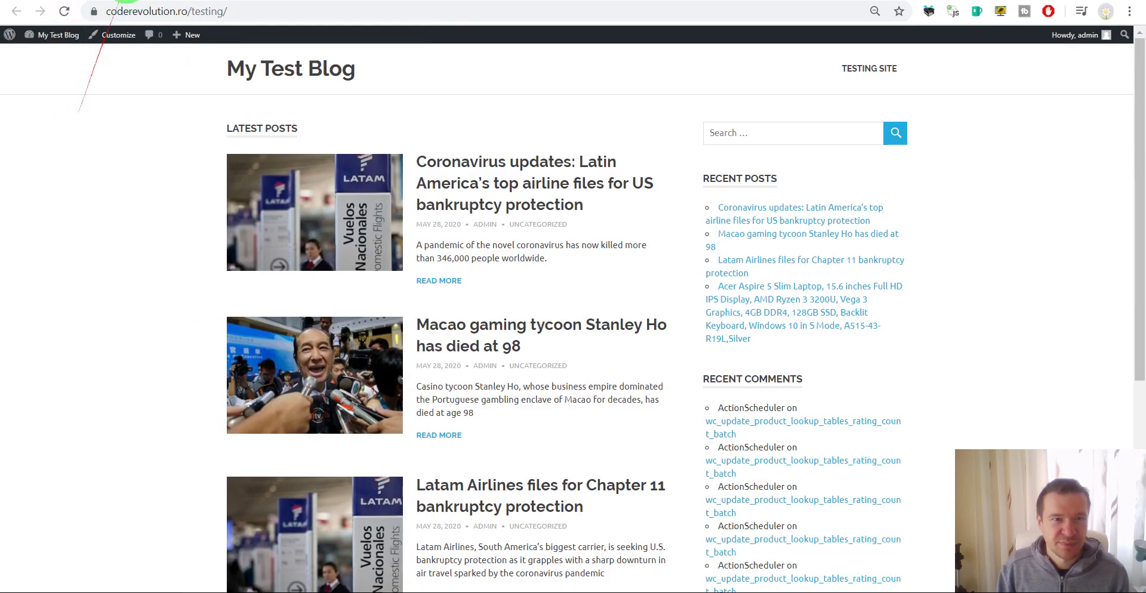
key("ctrl+Tab")
left_click(280, 1)
left_click(64, 11)
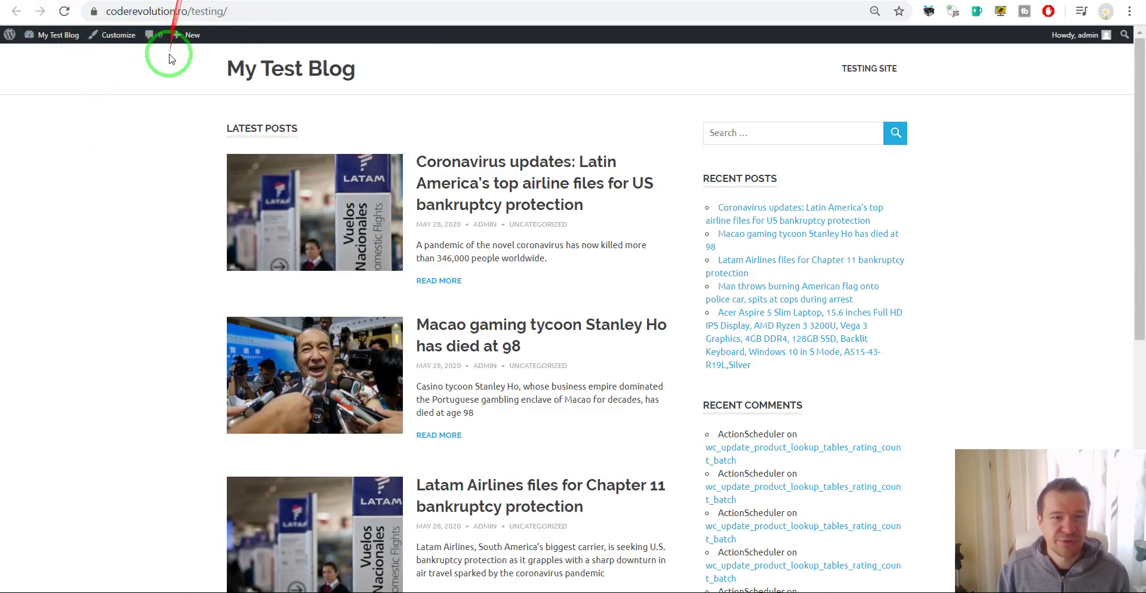
left_click(175, 1)
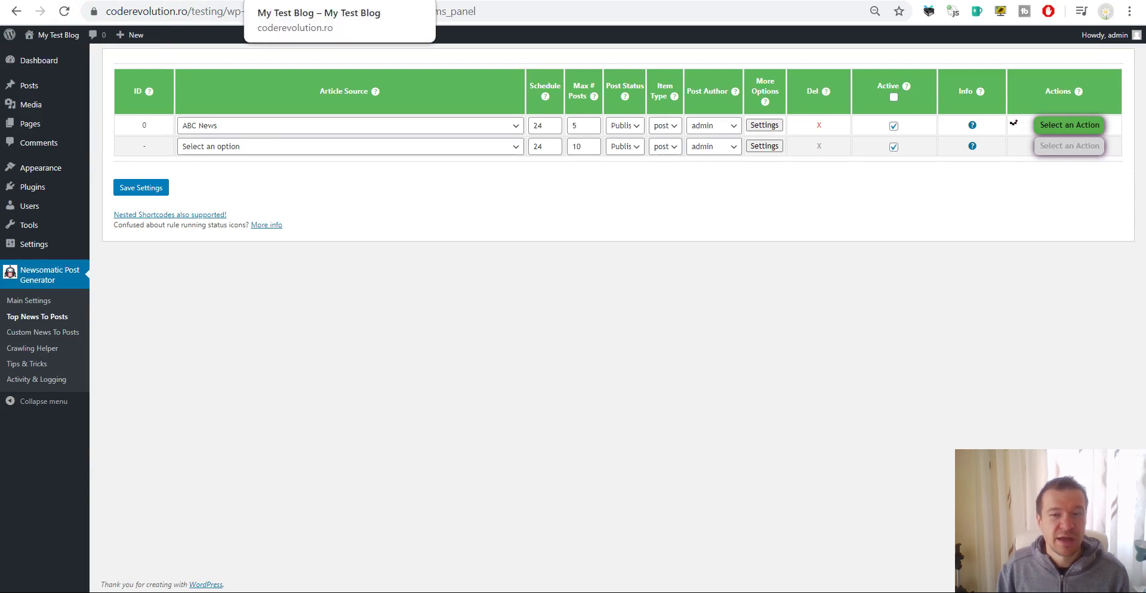
left_click(298, 1)
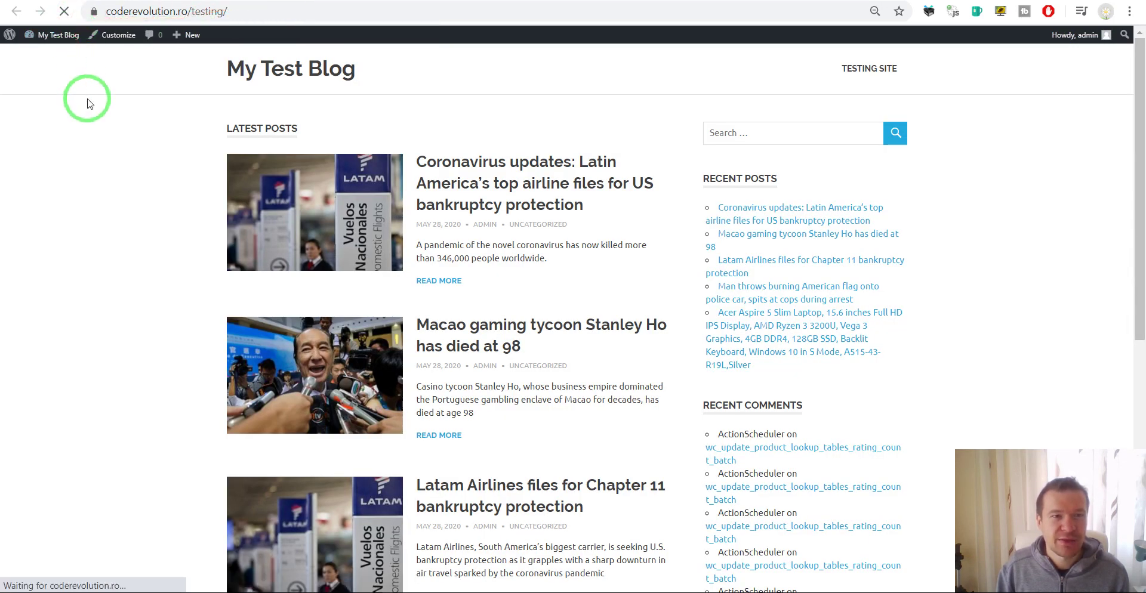
Return to the admin tab and open Newsomatic Main Settings, where the API key remains filled in.
left_click(197, 1)
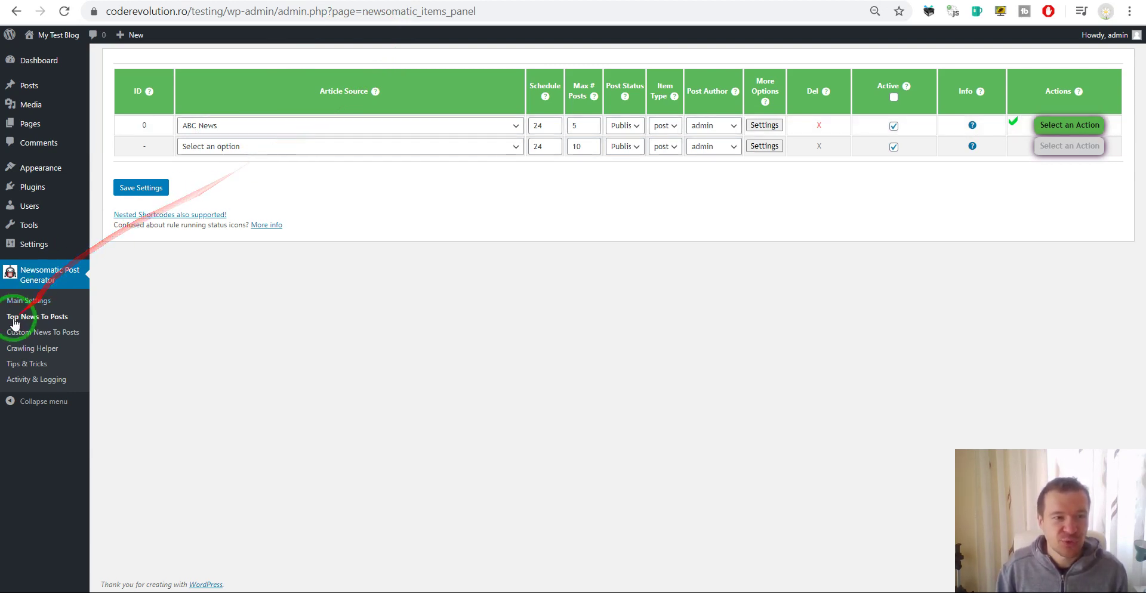
left_click(29, 300)
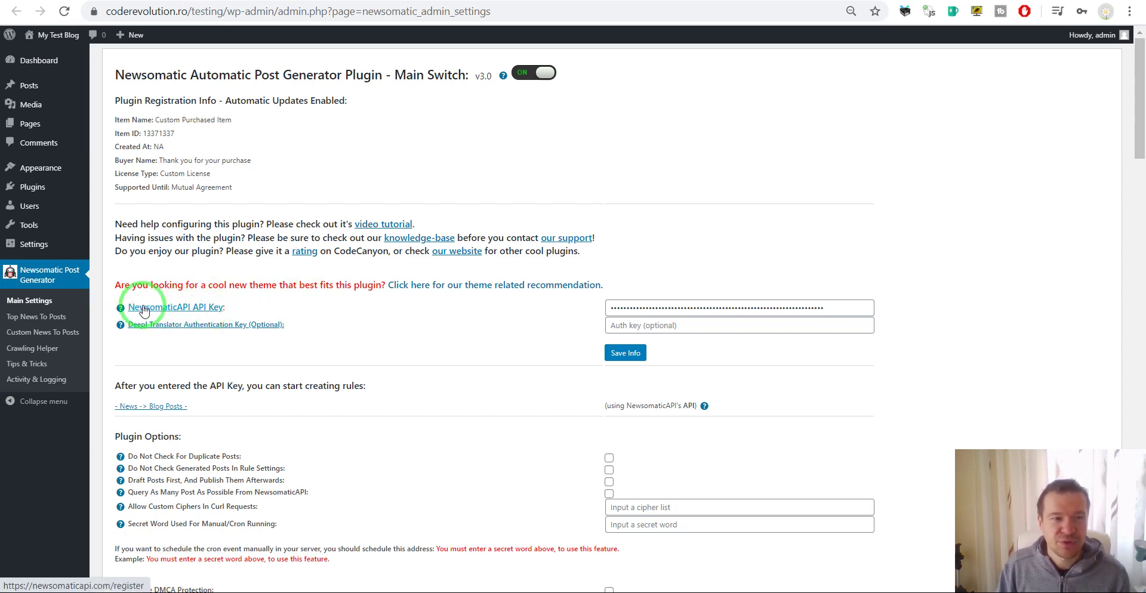
Revisit the NewsomaticAPI register page and the CodeCanyon product page, then return to Main Settings.
left_click(144, 310)
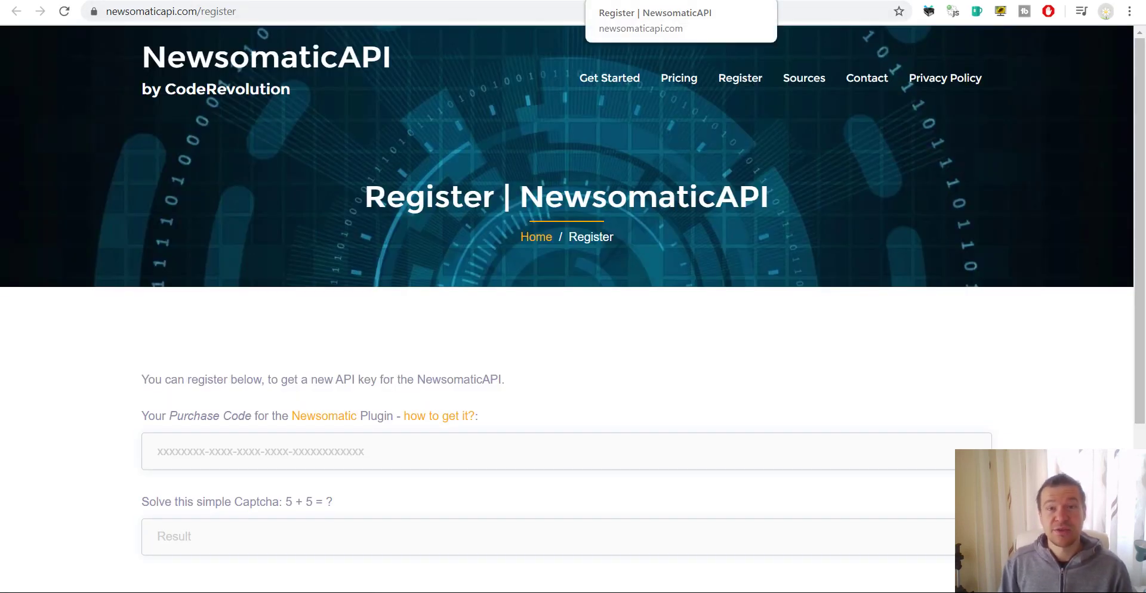
left_click(890, 2)
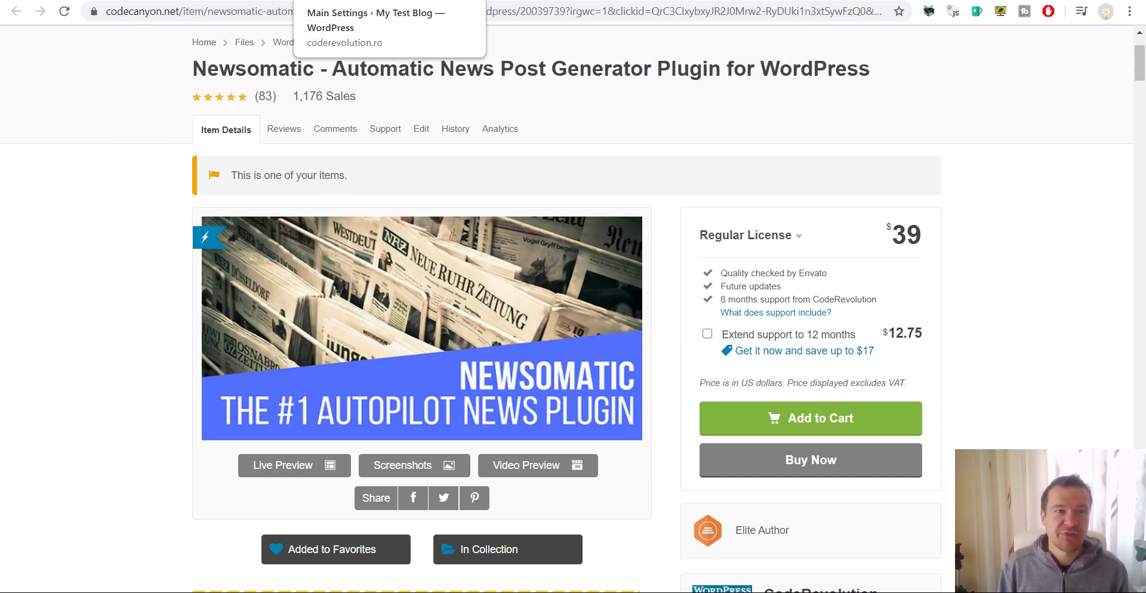
left_click(507, 0)
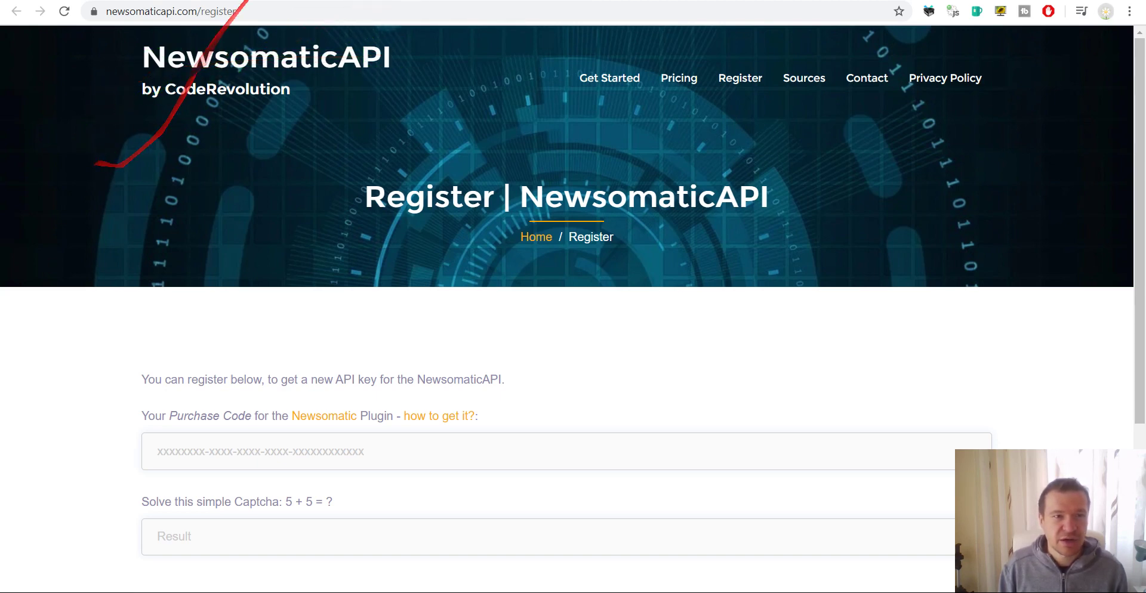
left_click(358, 0)
left_click(282, 164)
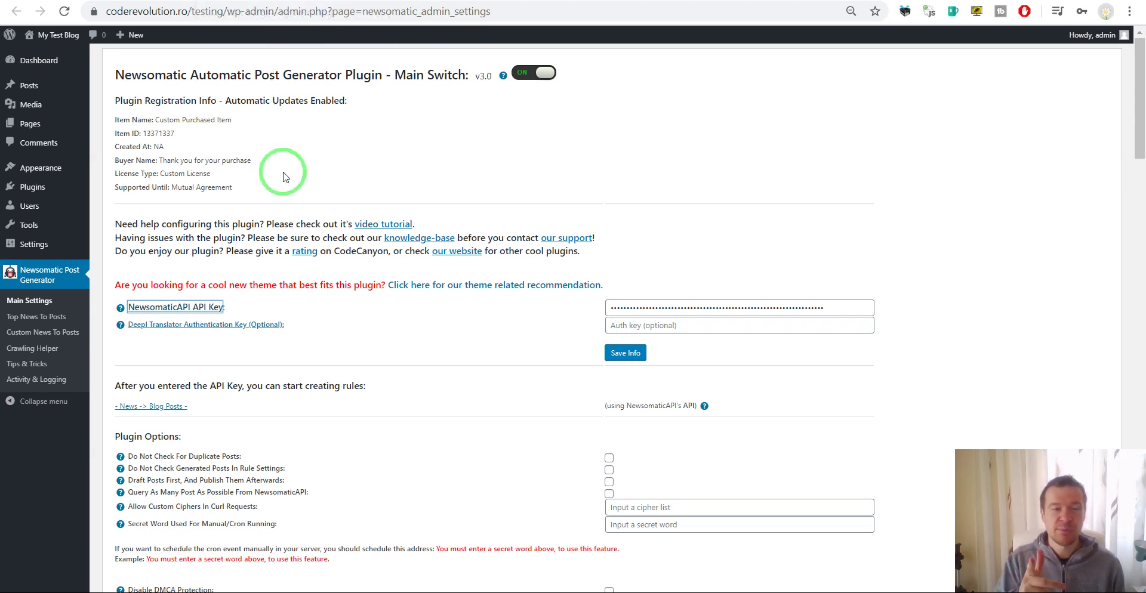